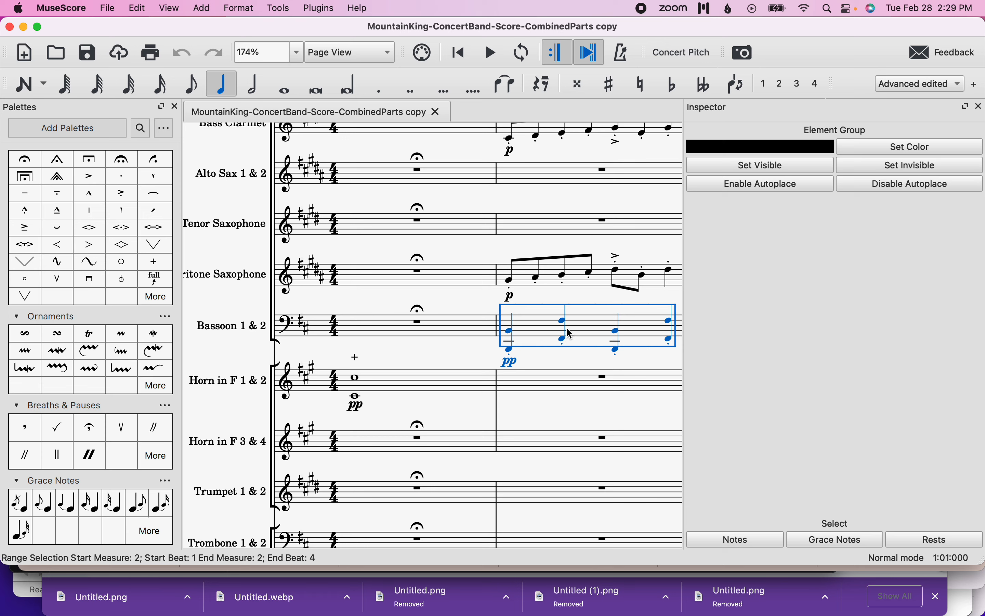
# Step: Examine the Bassoon 1 & 2 chords in measure 2 and the two-voice Alto Sax passage at measures 28 and 29
pyautogui.hscroll(4, 570, 334)
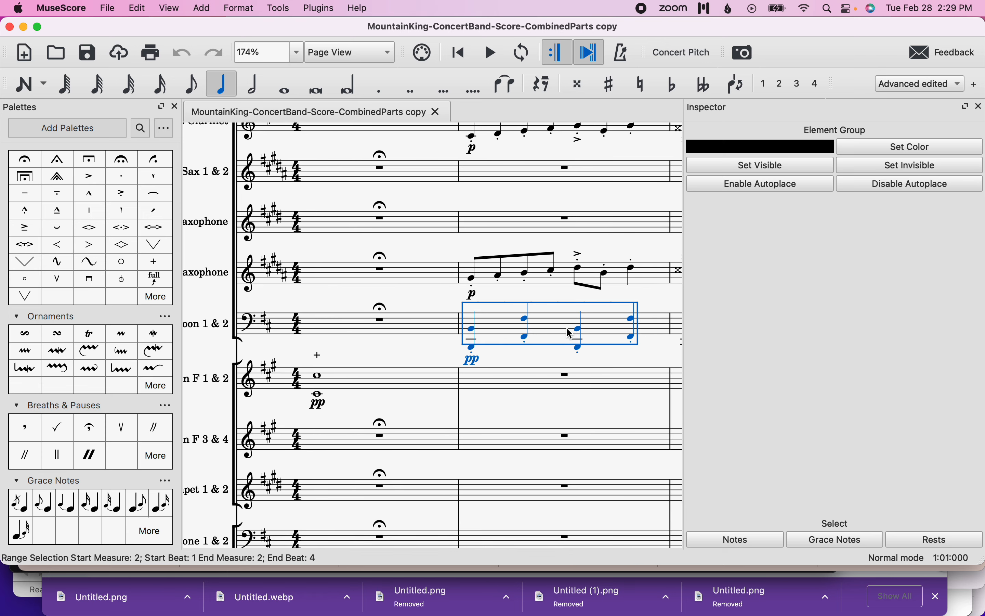
pyautogui.scroll(5, 570, 334)
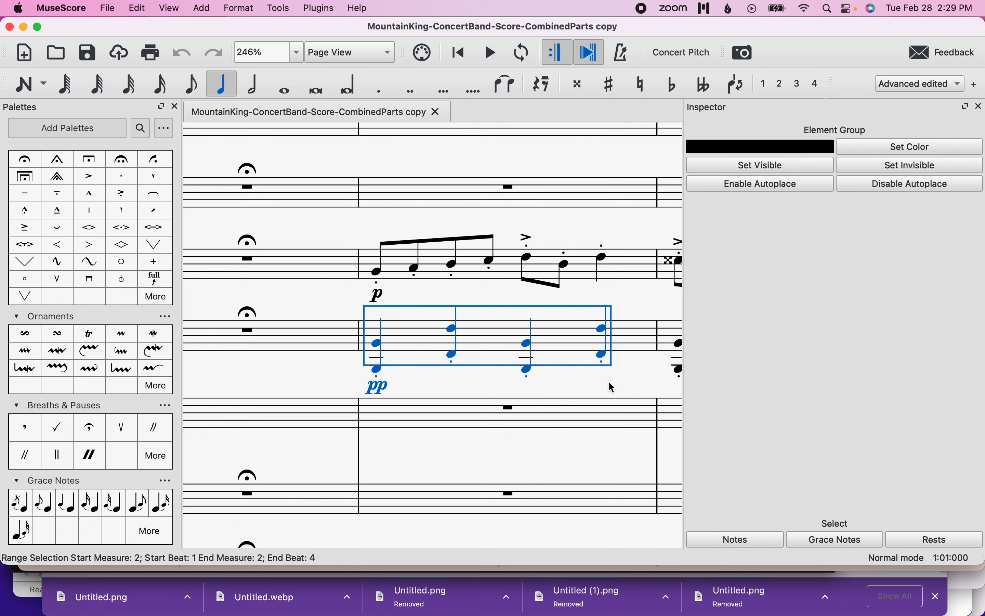
pyautogui.click(436, 376)
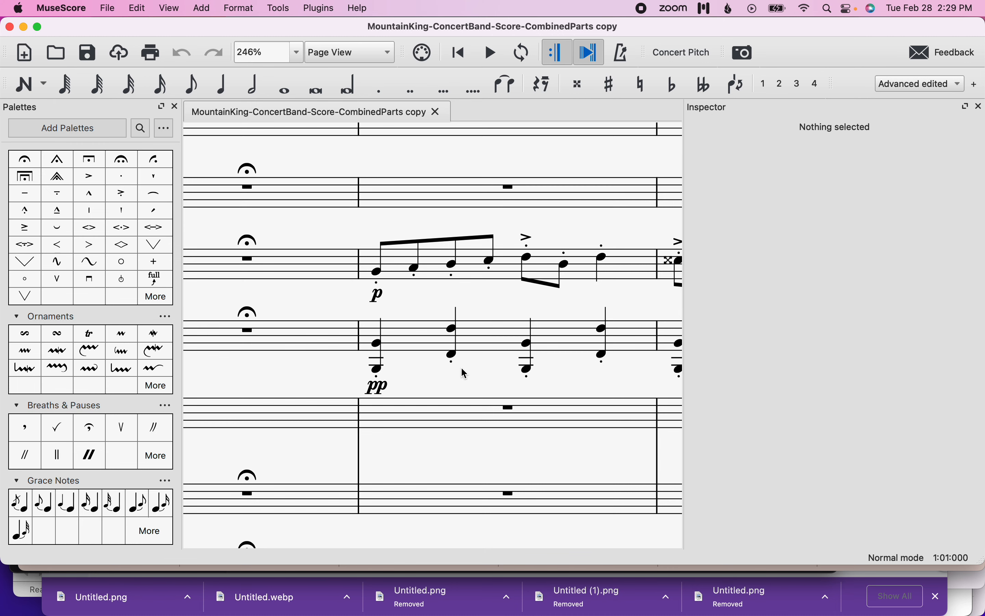
pyautogui.scroll(-5, 465, 372)
pyautogui.hscroll(3, 465, 373)
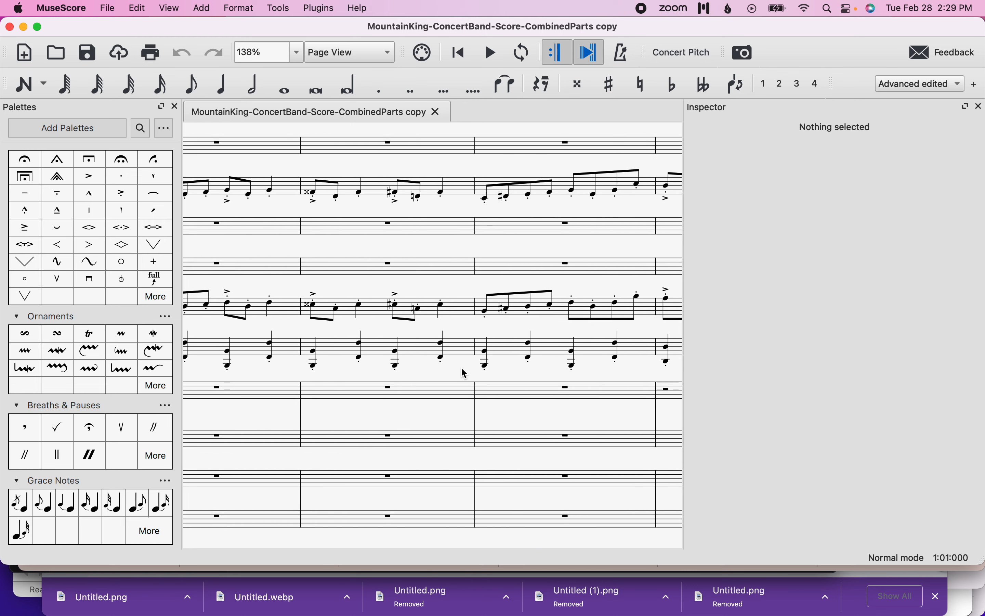
pyautogui.hscroll(10, 465, 373)
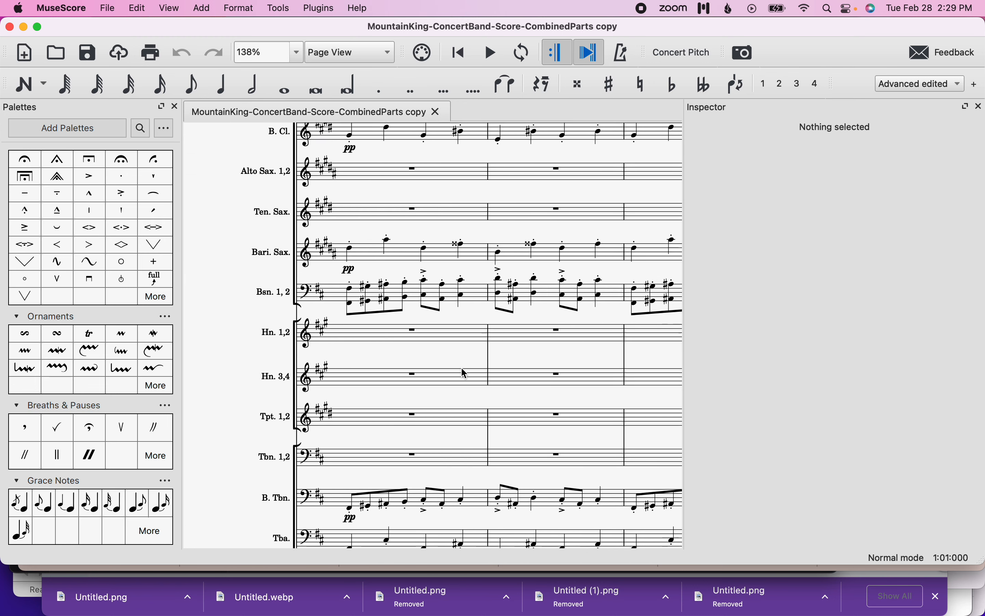
pyautogui.hscroll(15, 465, 372)
pyautogui.scroll(3, 464, 372)
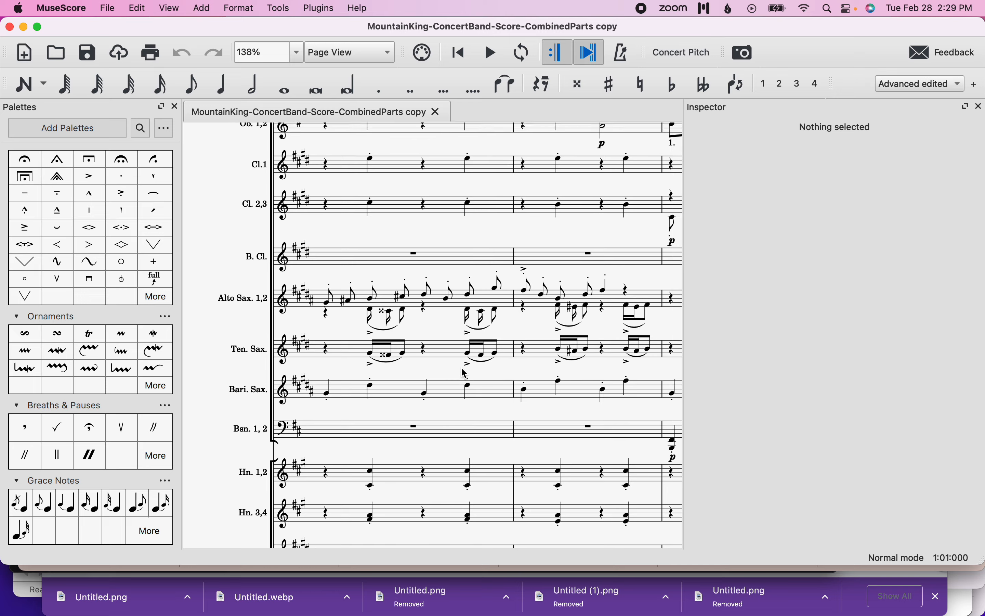
pyautogui.hscroll(5, 466, 372)
pyautogui.scroll(3, 466, 372)
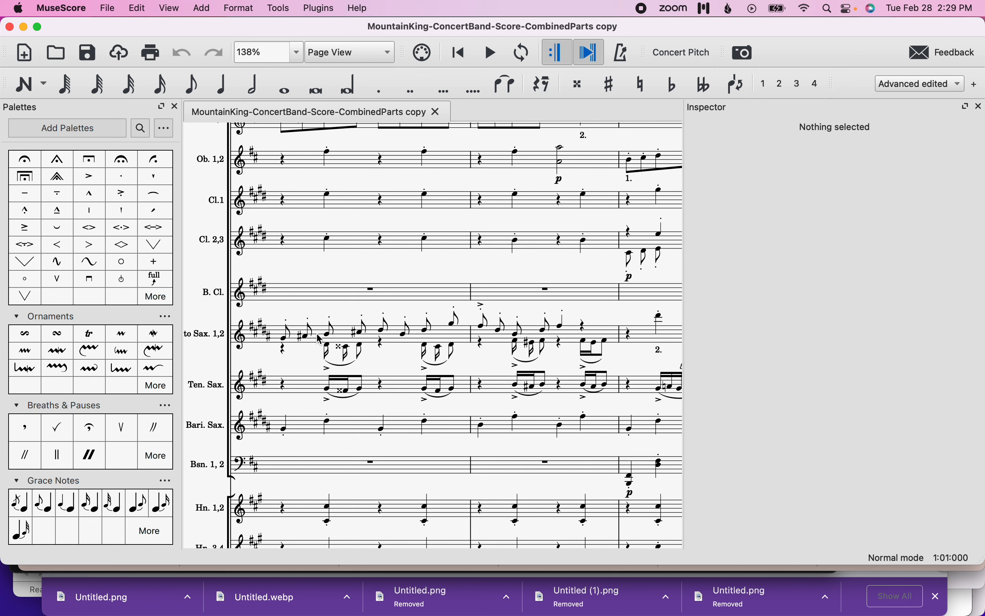
# Step: Apply the Auto beam property to measure 28 of the combined Alto Sax 1, 2 staff
pyautogui.click(345, 336)
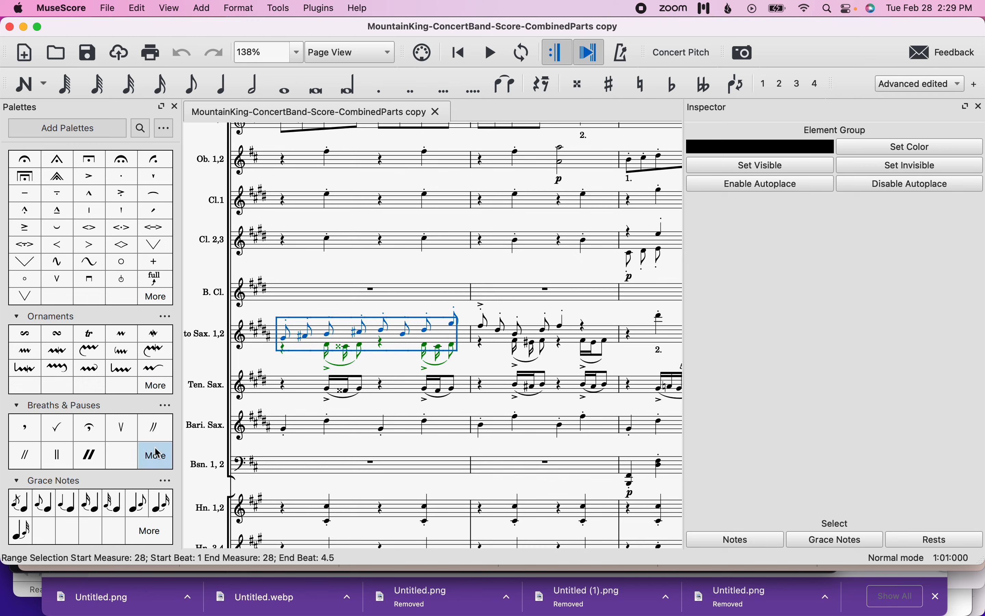
pyautogui.scroll(-15, 158, 454)
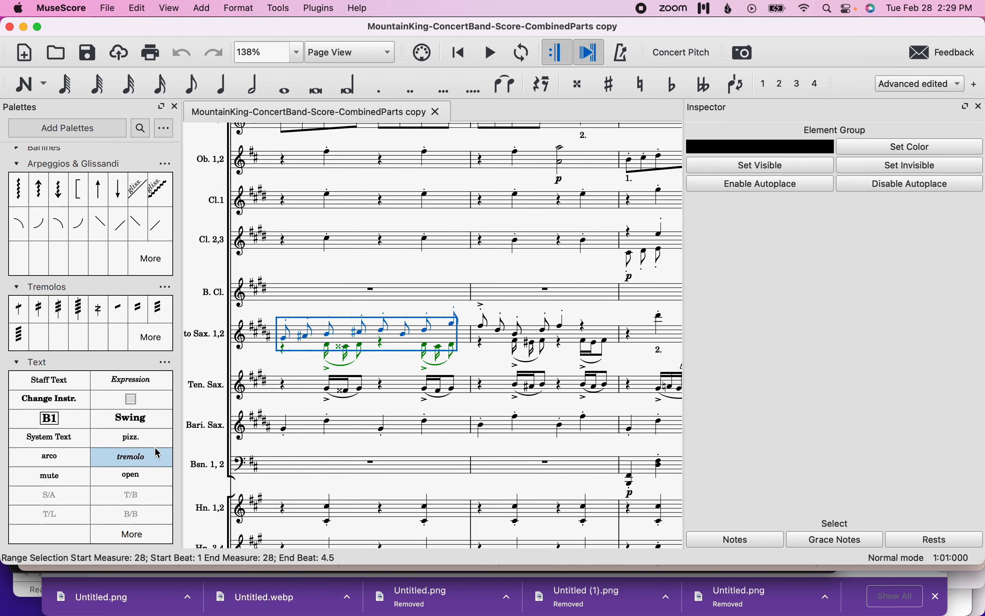
pyautogui.scroll(-3, 158, 453)
pyautogui.scroll(-3, 141, 487)
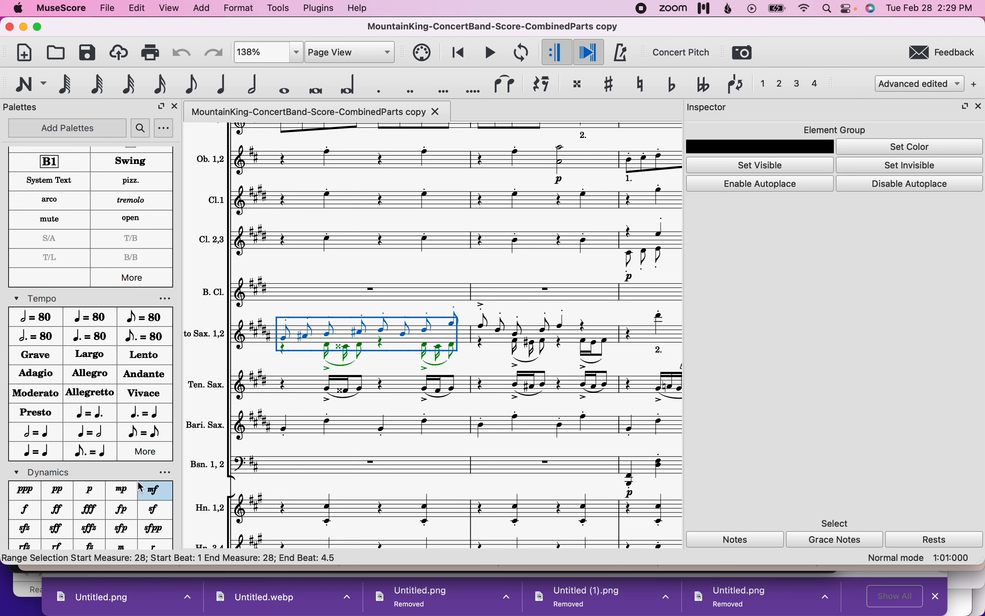
pyautogui.scroll(-8, 141, 487)
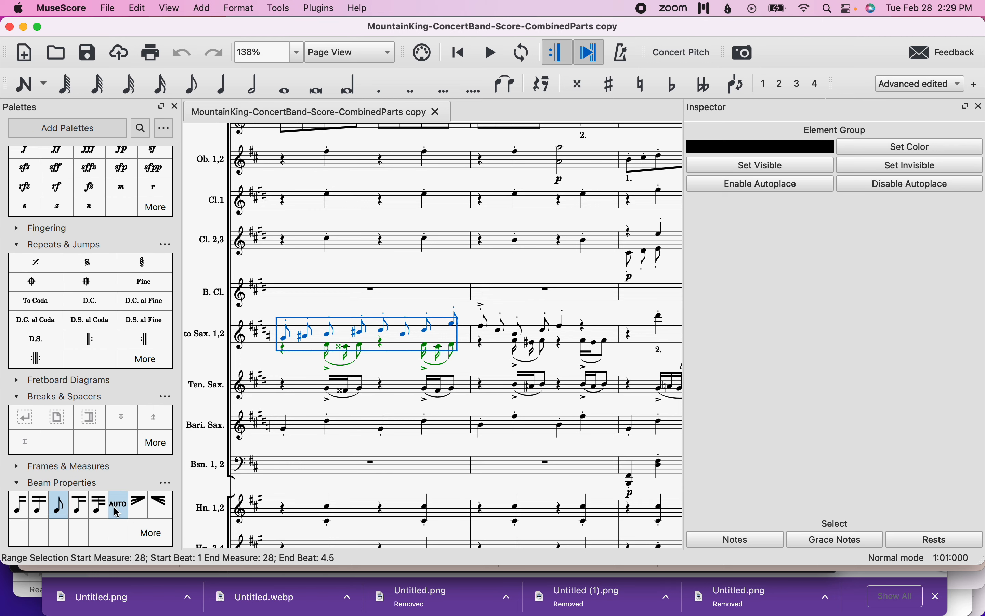
pyautogui.click(118, 506)
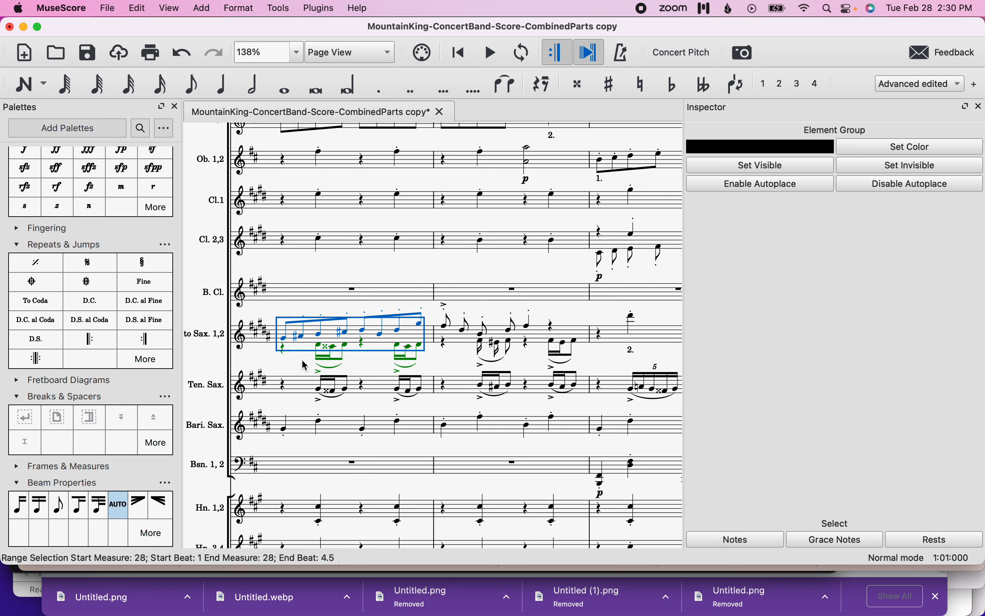
# Step: Apply the Auto beam property to measure 29 of the combined Alto Sax 1, 2 staff and clear the selection
pyautogui.click(452, 341)
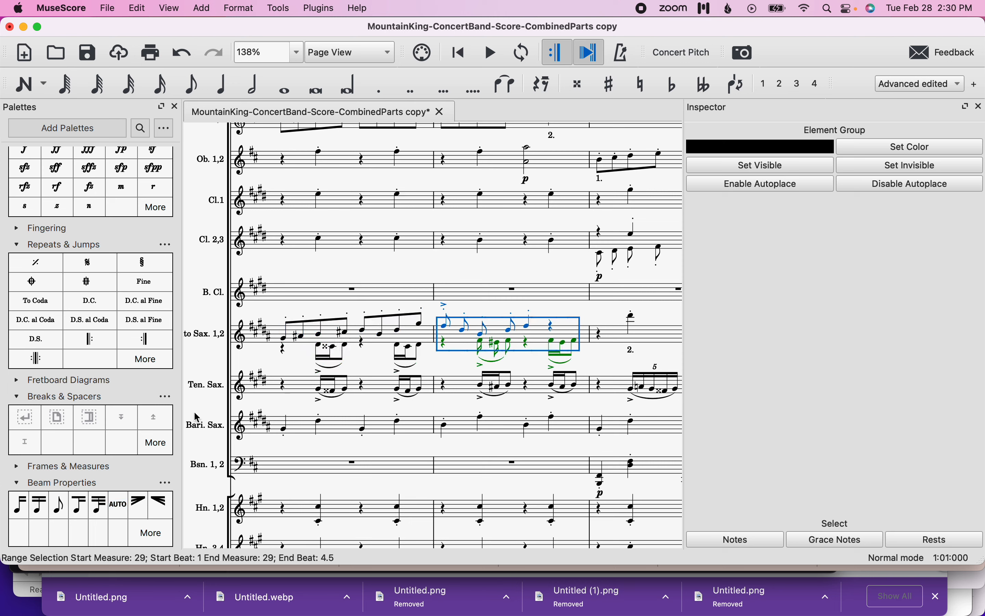
pyautogui.click(118, 507)
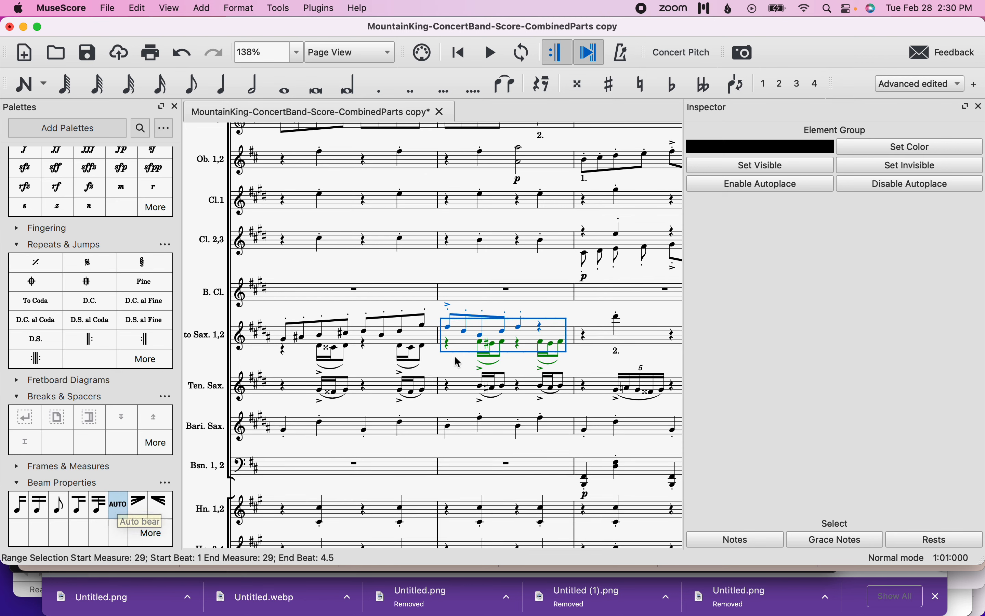
pyautogui.click(298, 363)
pyautogui.hscroll(-3, 298, 363)
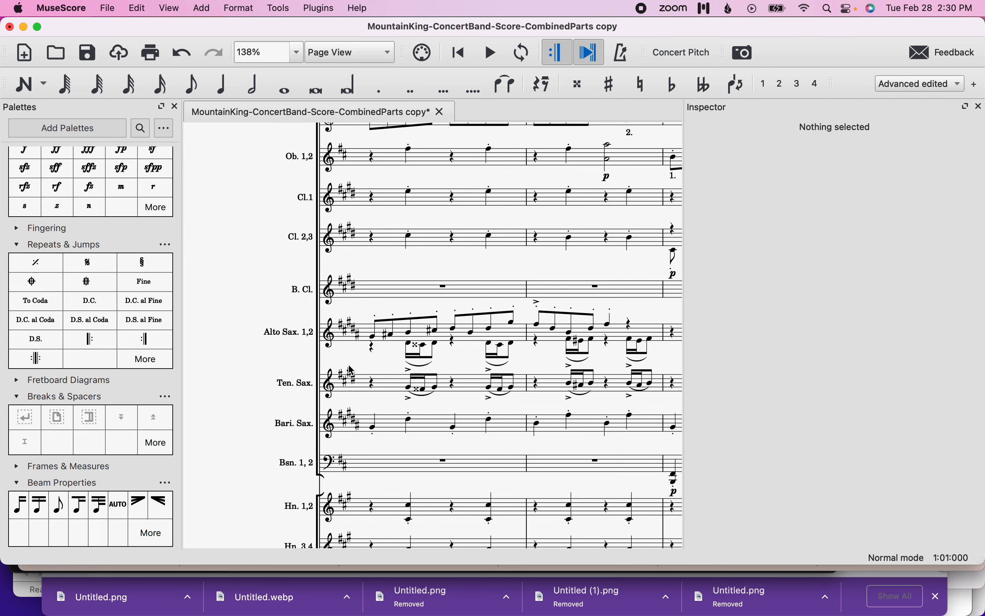
pyautogui.scroll(-1, 352, 371)
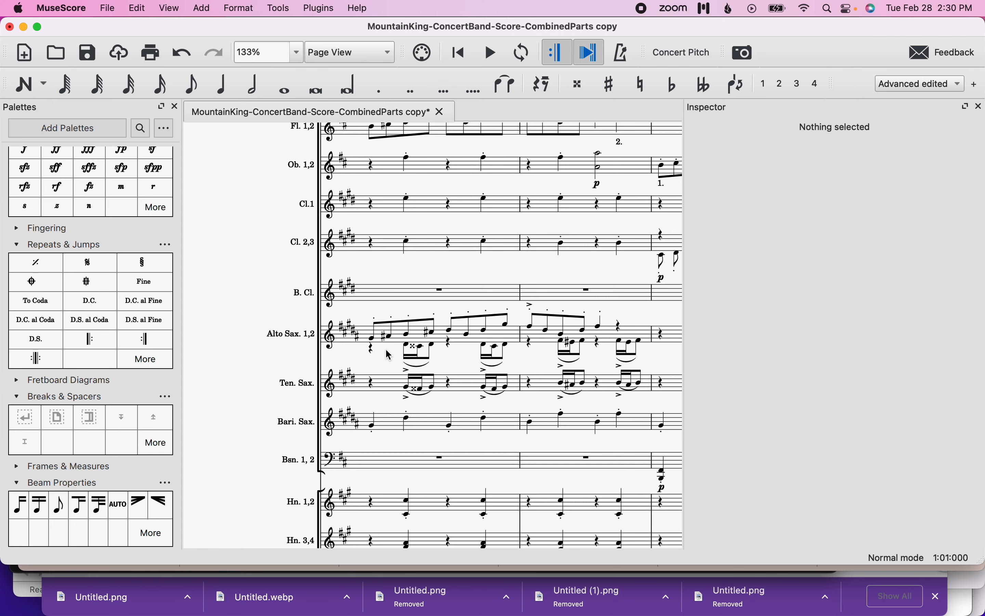
# Step: Add two Alto Saxophone instruments to the score directly below the existing combined Alto Saxophone staff
pyautogui.press('i')
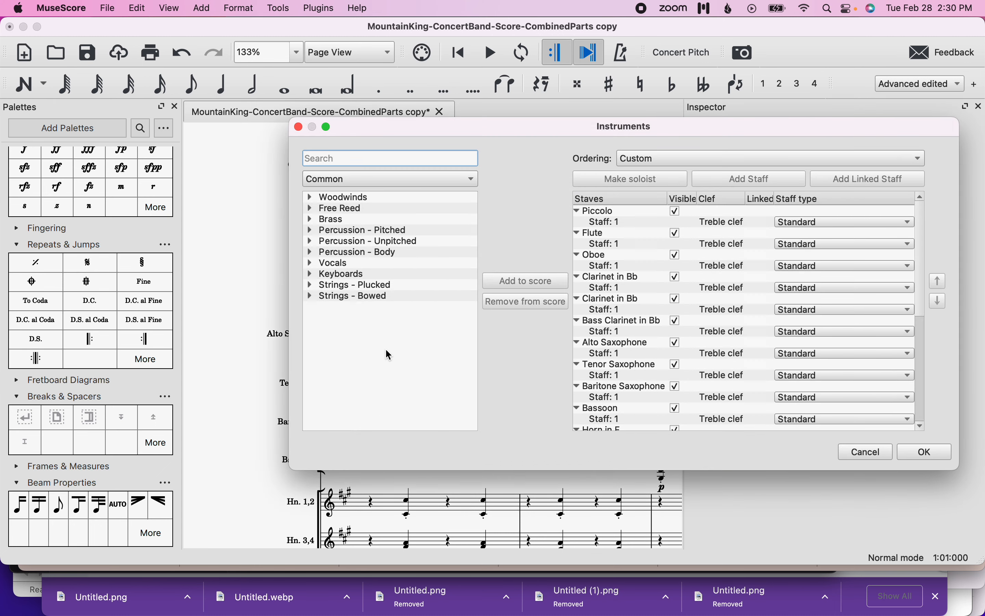
pyautogui.click(624, 344)
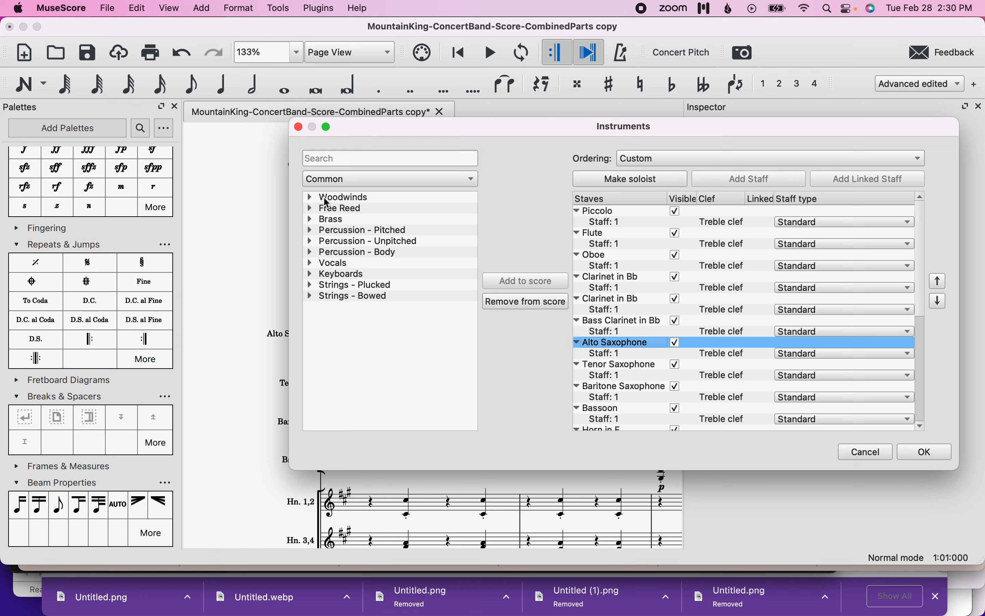
pyautogui.click(310, 197)
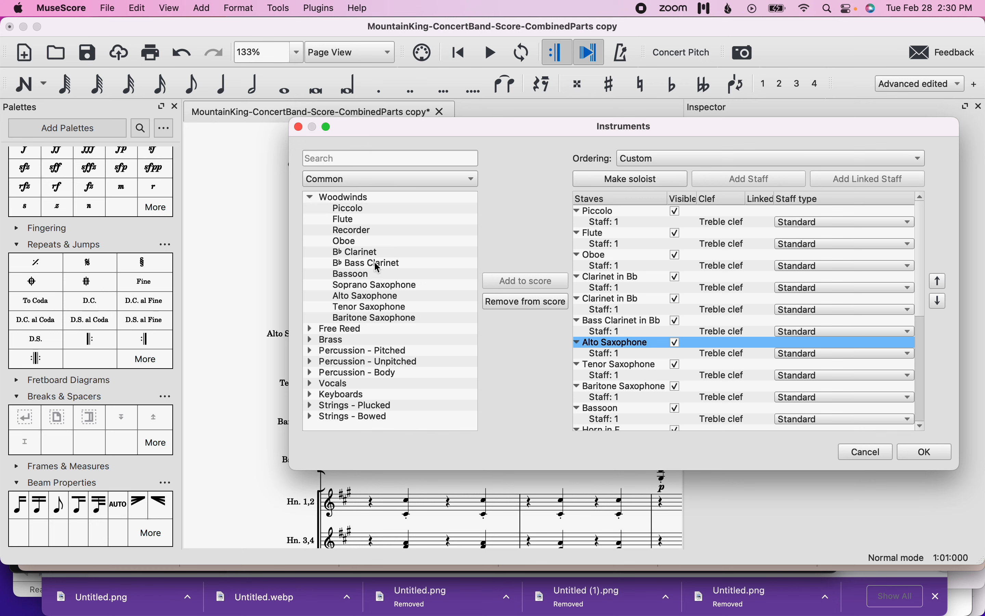
pyautogui.click(371, 295)
pyautogui.click(512, 281)
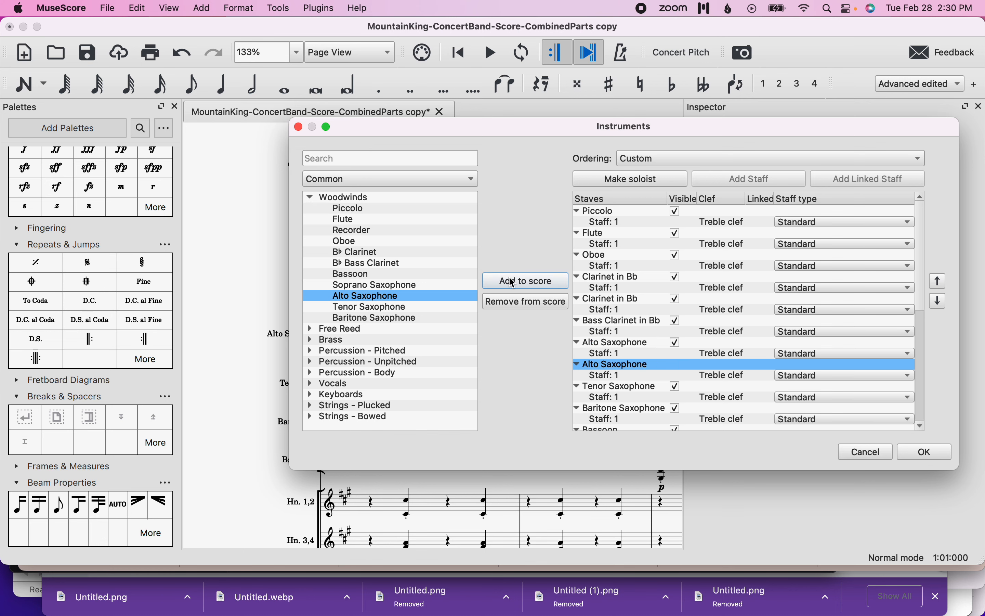
pyautogui.click(919, 453)
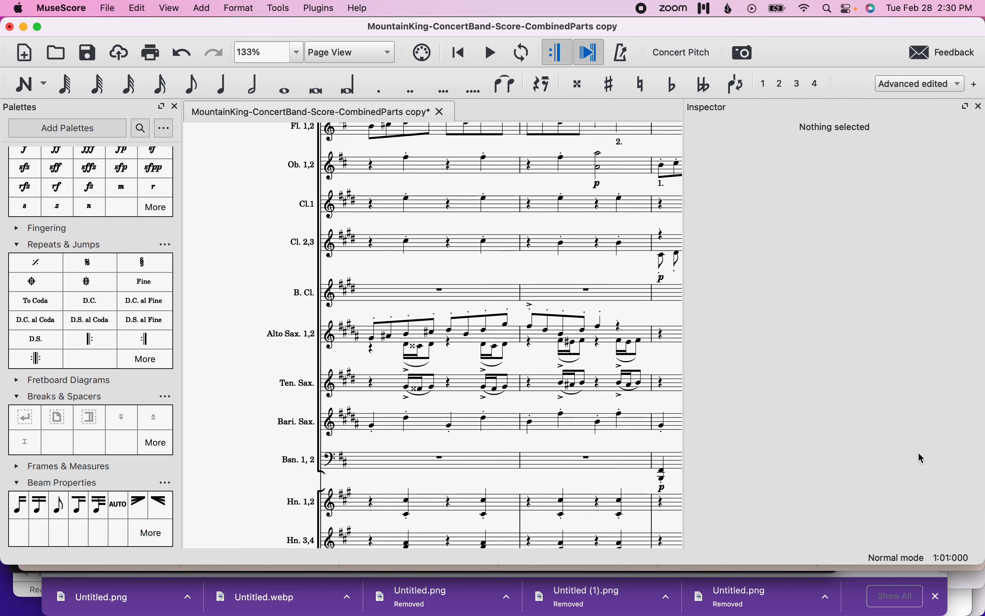
# Step: Name the first added alto saxophone staff Alto Saxophone 1, with the short name A. Sax. 1
pyautogui.hotkey('ctrl', 'Home')
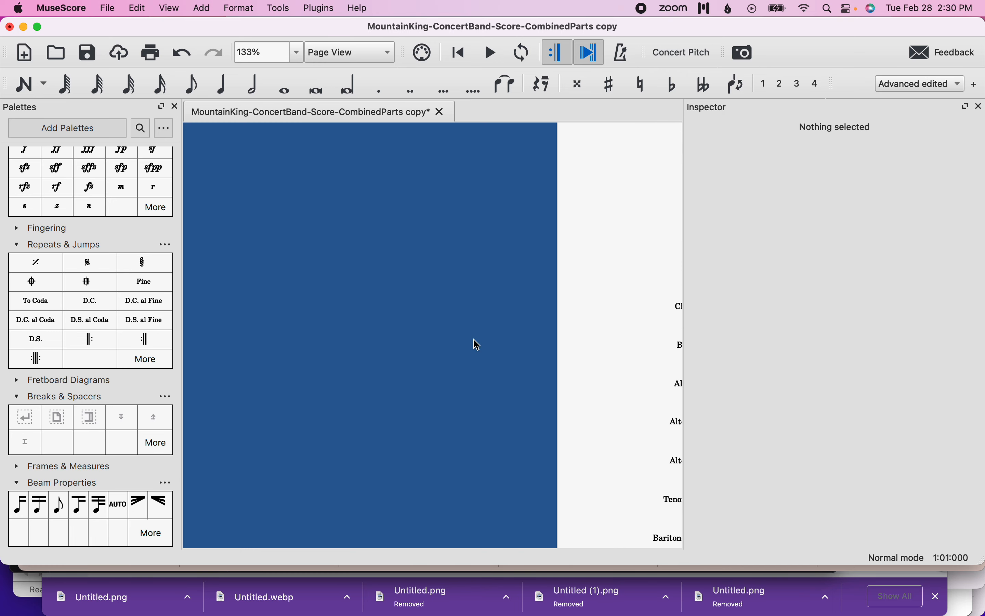
pyautogui.rightClick(348, 420)
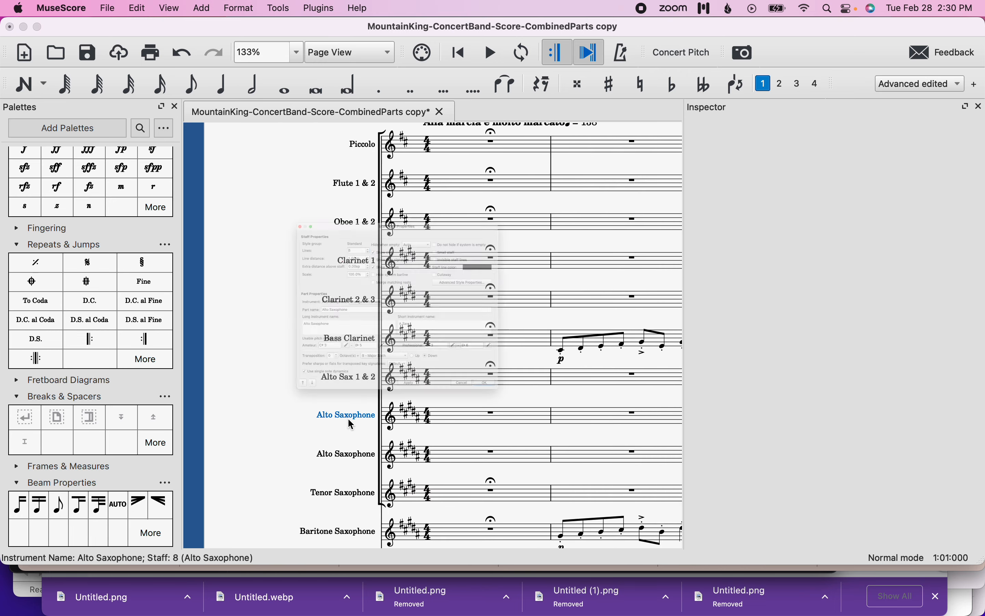
pyautogui.click(326, 354)
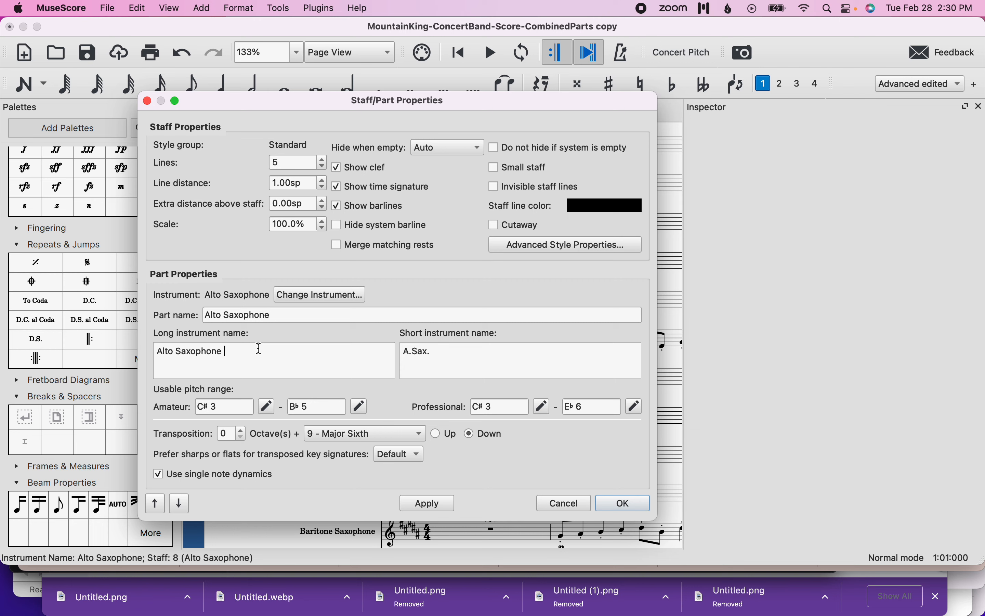
pyautogui.write('1')
pyautogui.click(623, 503)
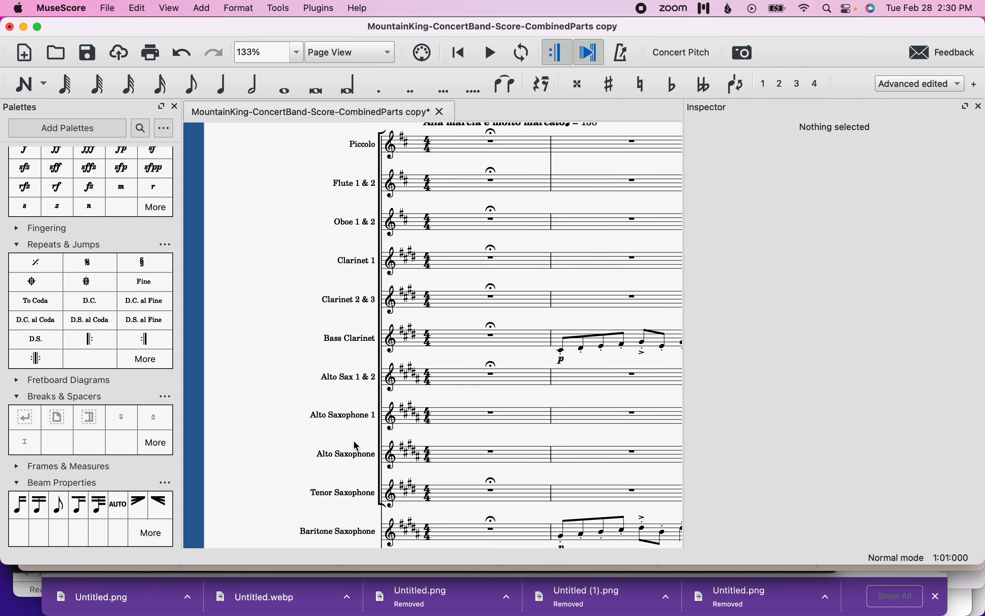
# Step: Name the second added alto saxophone staff Alto Saxophone 2, with the short name A. Sax. 2
pyautogui.doubleClick(349, 453)
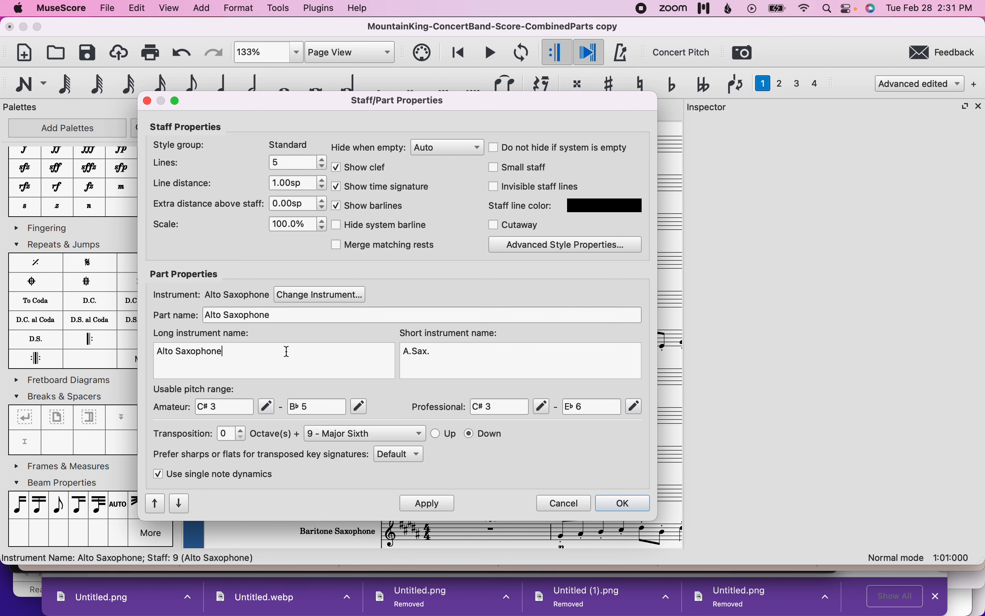
pyautogui.write('2')
pyautogui.click(465, 362)
pyautogui.write('2')
pyautogui.click(623, 503)
# Step: Explode the two voices in measures 28 to 29 of the combined Alto Sax 1, 2 staff onto the staves below
pyautogui.hscroll(10, 549, 441)
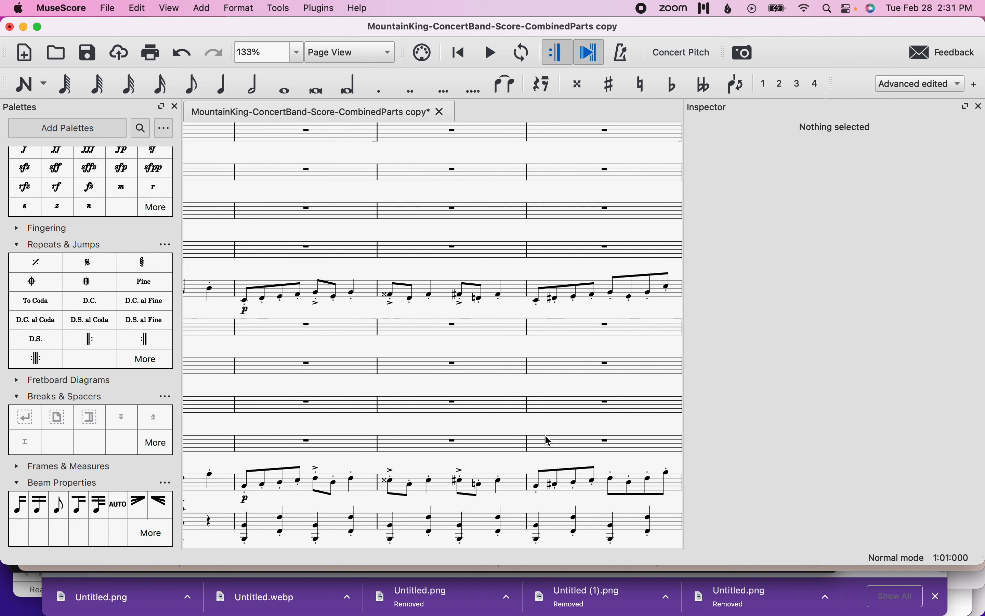
pyautogui.scroll(-5, 549, 441)
pyautogui.hscroll(10, 549, 441)
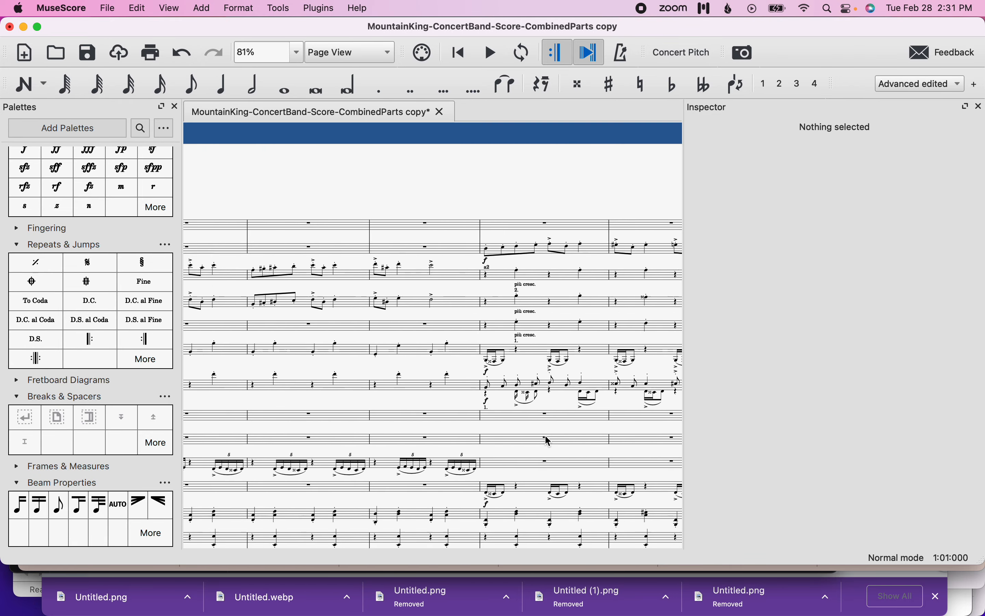
pyautogui.hscroll(-10, 549, 440)
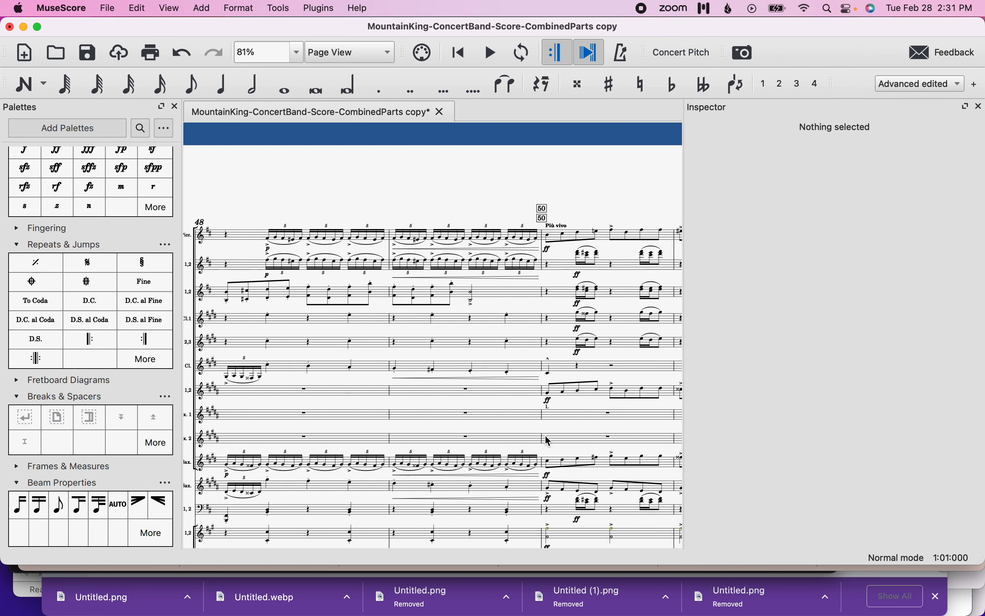
pyautogui.hscroll(-5, 549, 441)
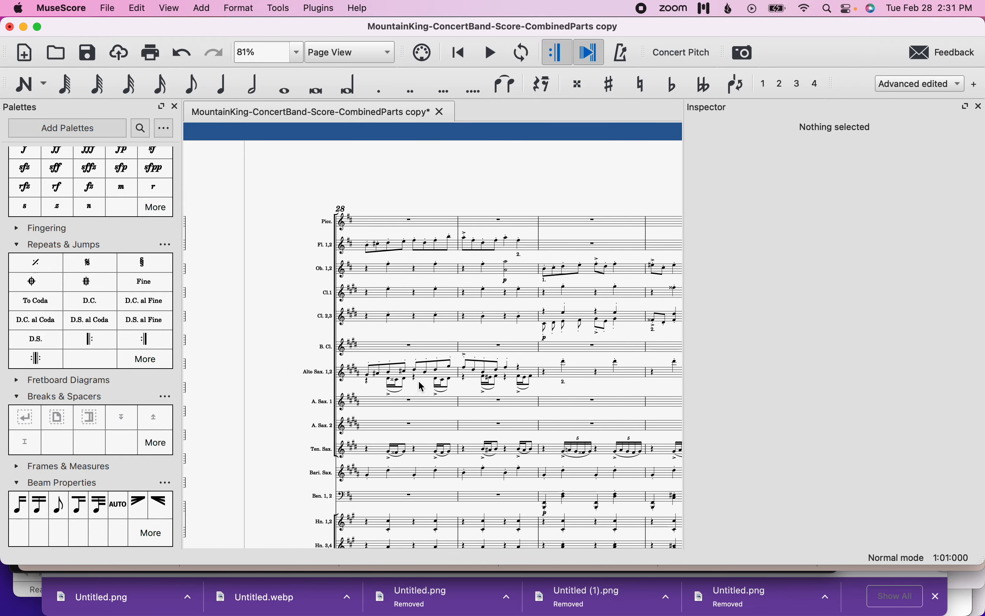
pyautogui.click(421, 382)
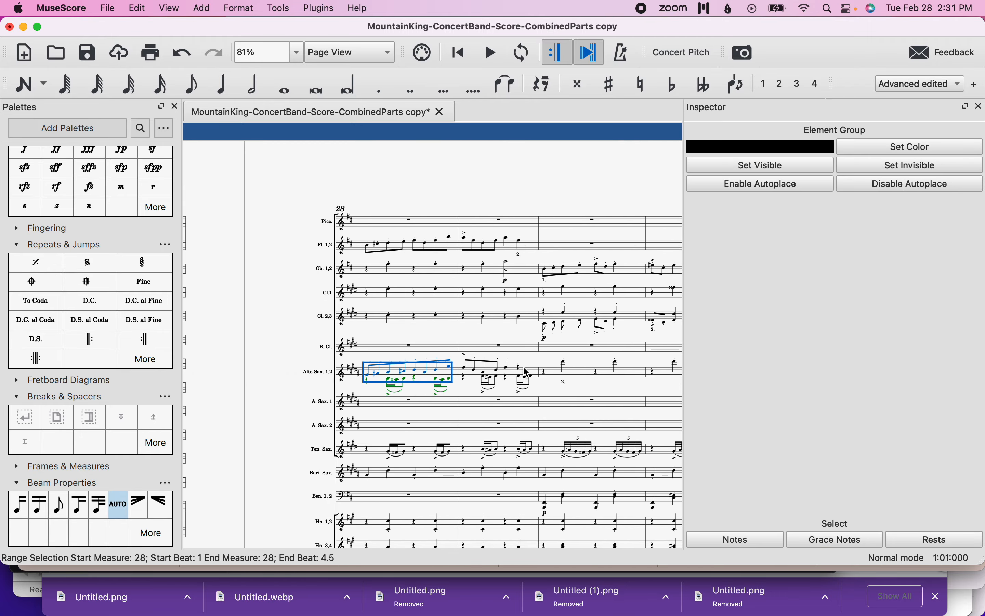
pyautogui.keyDown('shift'); pyautogui.click(514, 377); pyautogui.keyUp('shift')
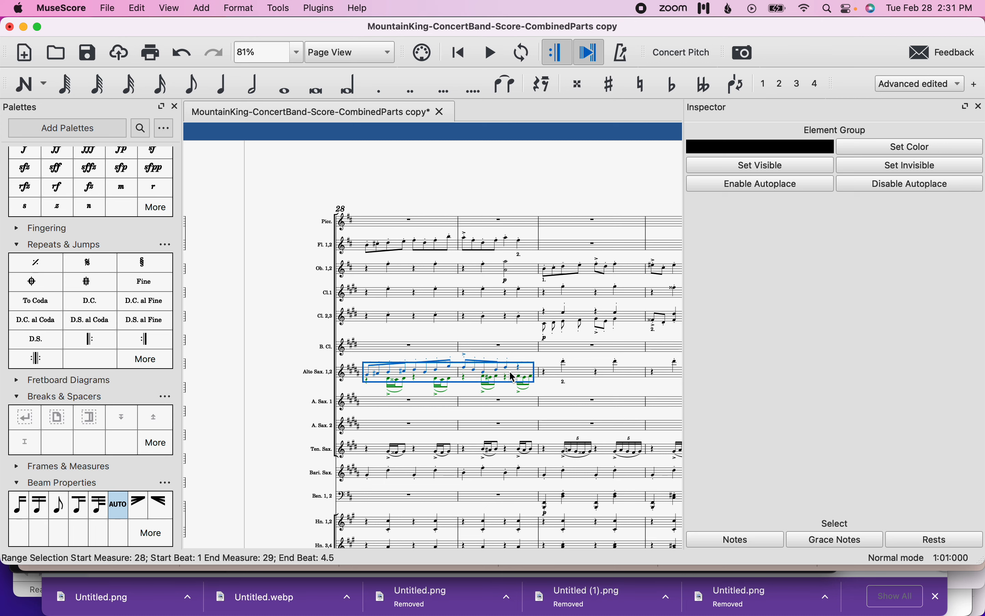
pyautogui.keyDown('ctrl'); pyautogui.scroll(5, 514, 377); pyautogui.keyUp('ctrl')
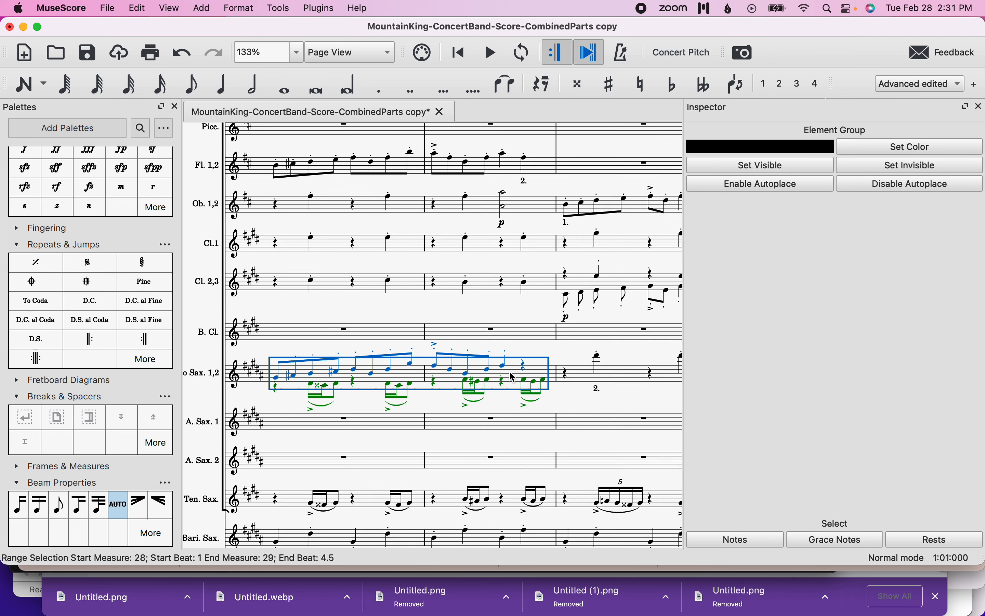
pyautogui.hscroll(-2, 513, 377)
pyautogui.scroll(-1, 514, 377)
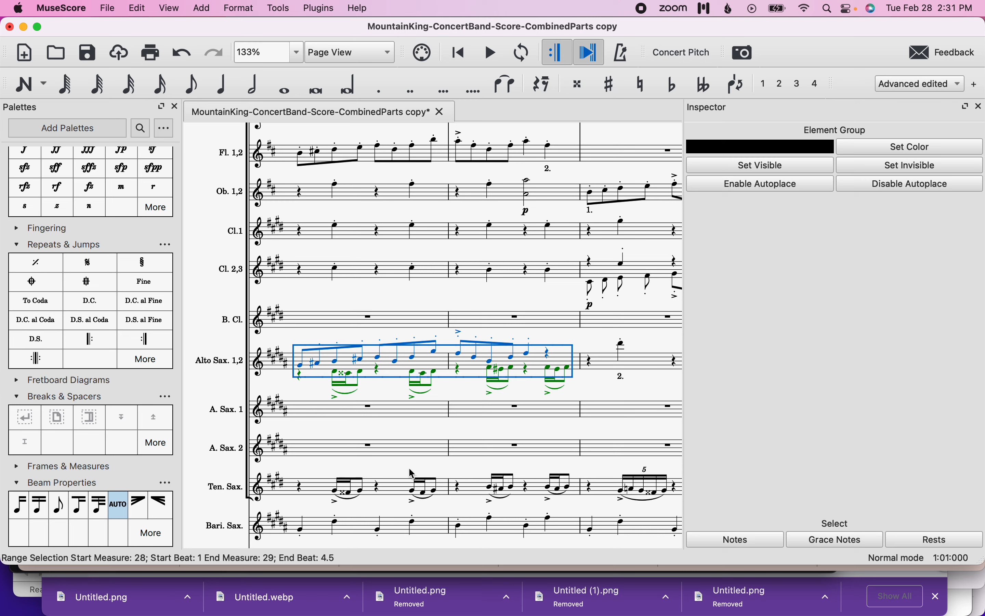
pyautogui.click(278, 7)
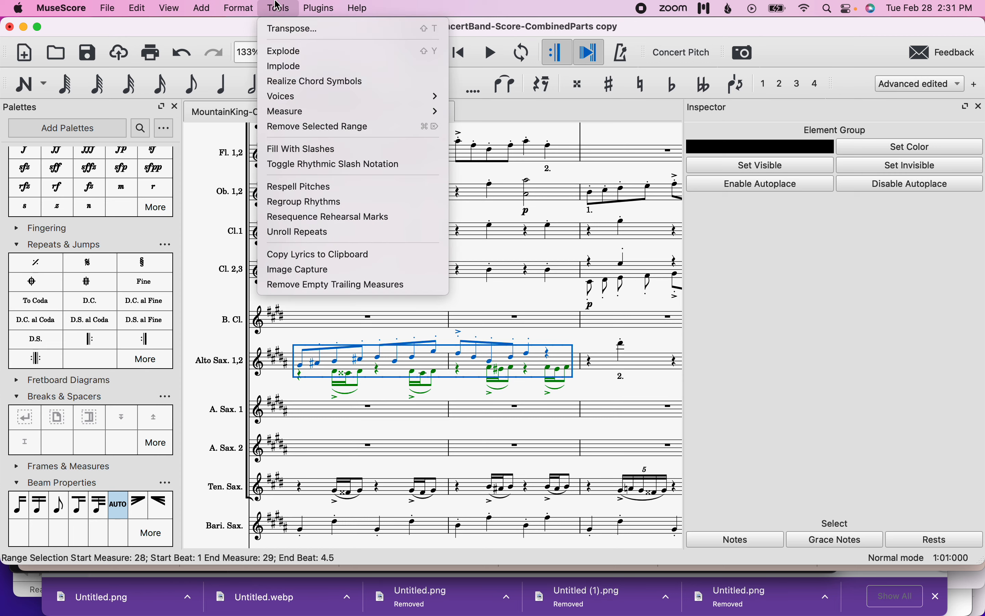
pyautogui.click(284, 55)
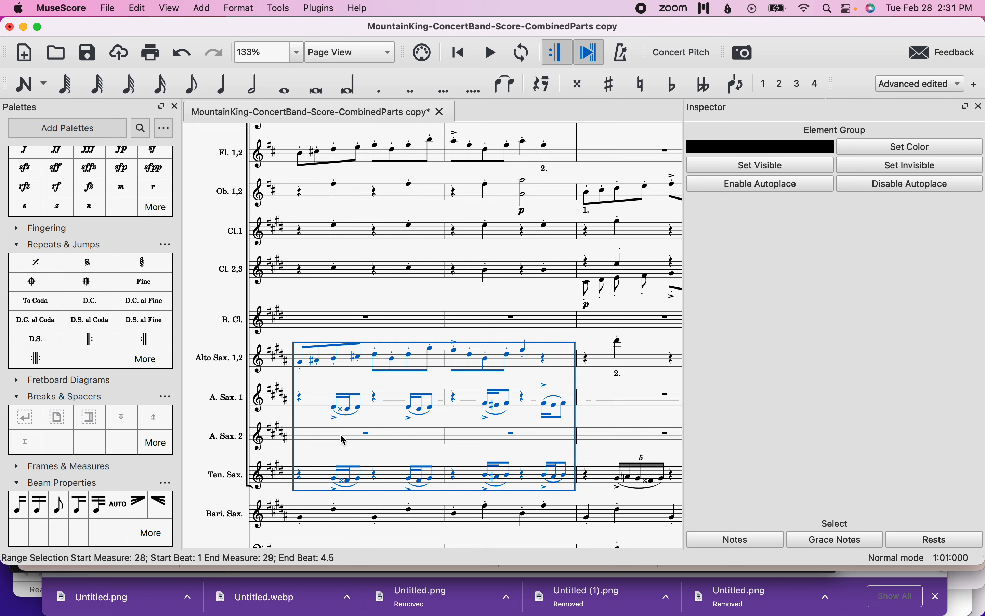
pyautogui.press('Escape')
# Step: Cut the music in measures 28 to 29 from both the combined Alto Sax 1, 2 staff and the A. Sax. 1 staff
pyautogui.click(308, 397)
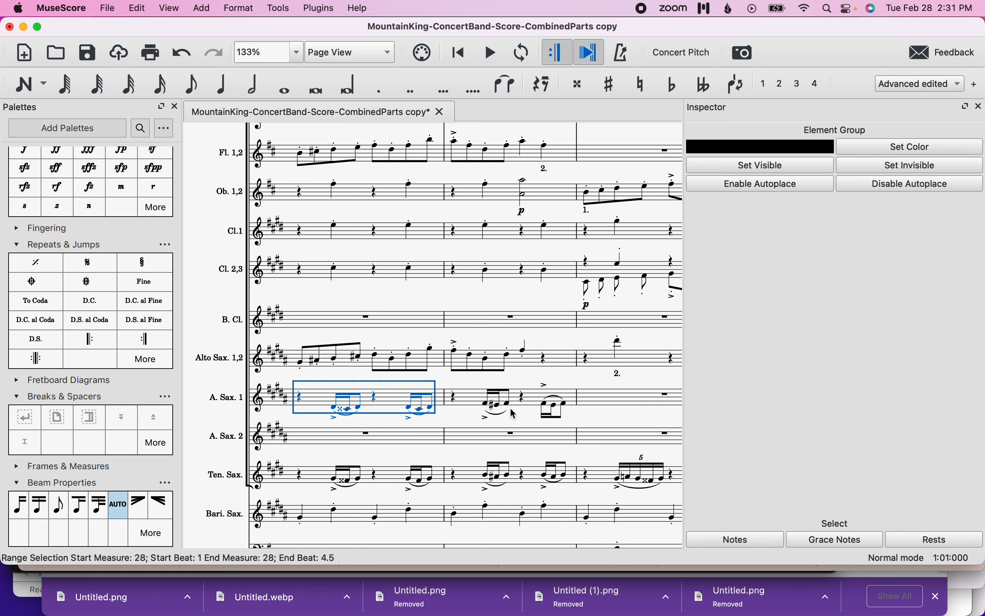
pyautogui.click(325, 365)
pyautogui.click(330, 367)
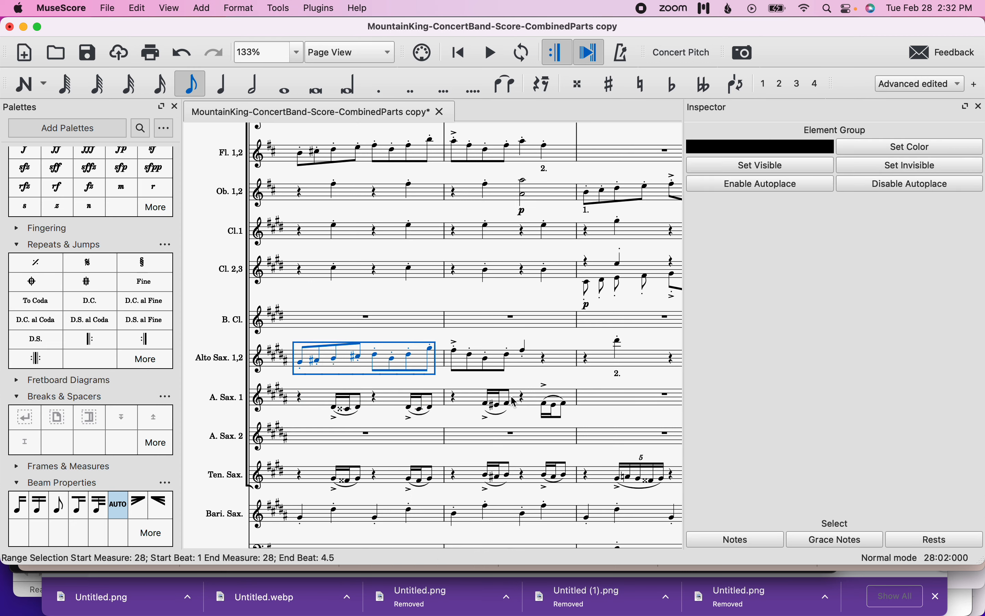
pyautogui.keyDown('shift'); pyautogui.click(533, 404); pyautogui.keyUp('shift')
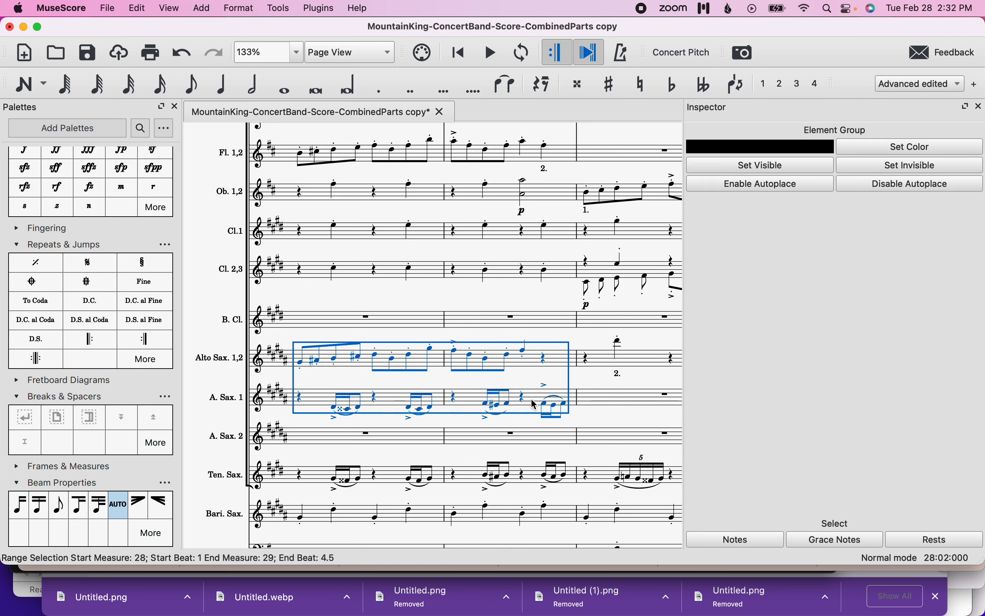
pyautogui.press('Delete')
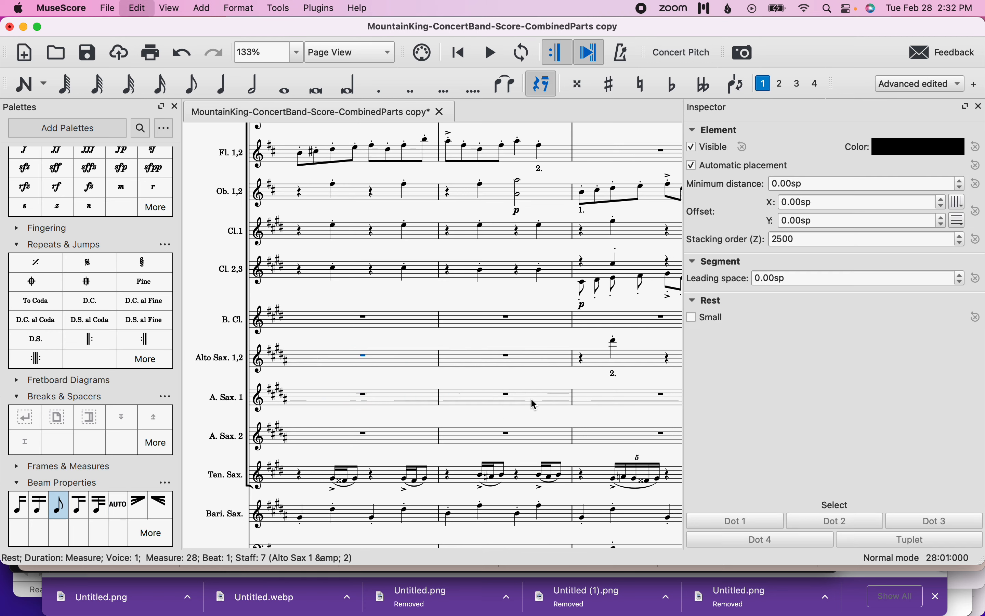
# Step: Paste the cut two-staff passage at measure 28 onto the A. Sax. 1 and A. Sax. 2 staves
pyautogui.click(334, 402)
pyautogui.press('super+v')
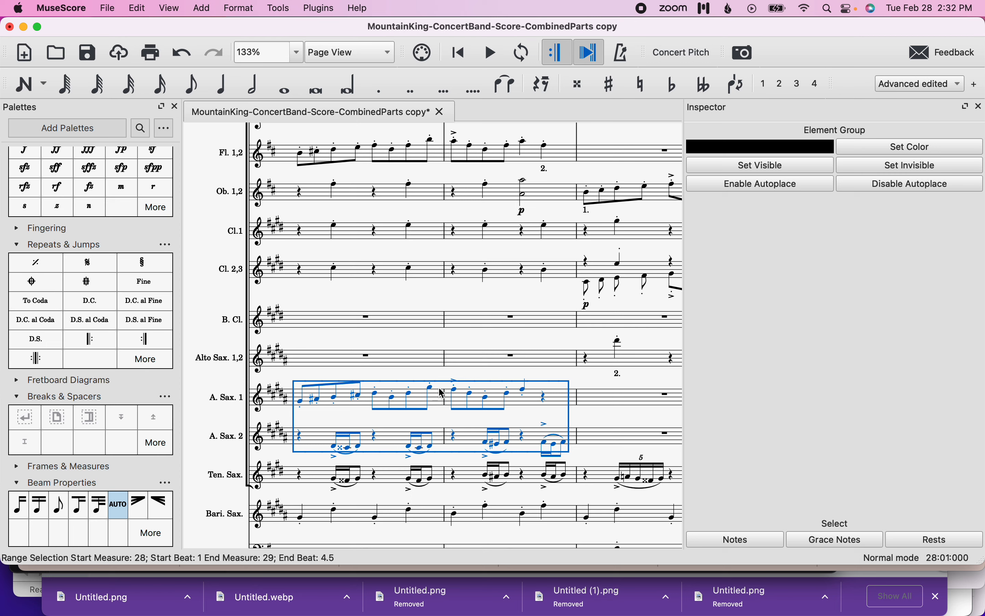
pyautogui.scroll(-3, 437, 398)
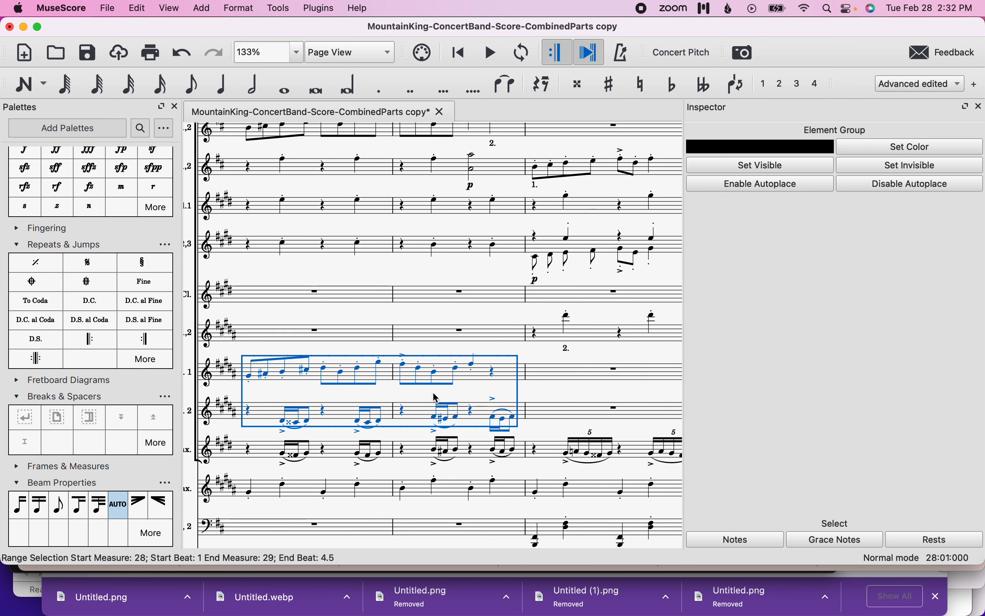
pyautogui.hscroll(-1, 436, 398)
pyautogui.scroll(-1, 436, 397)
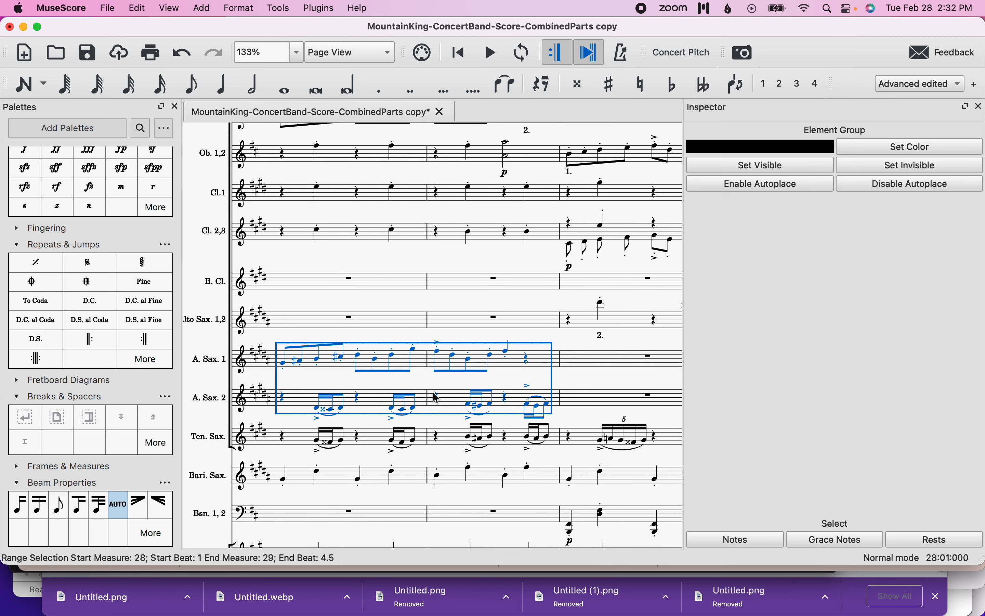